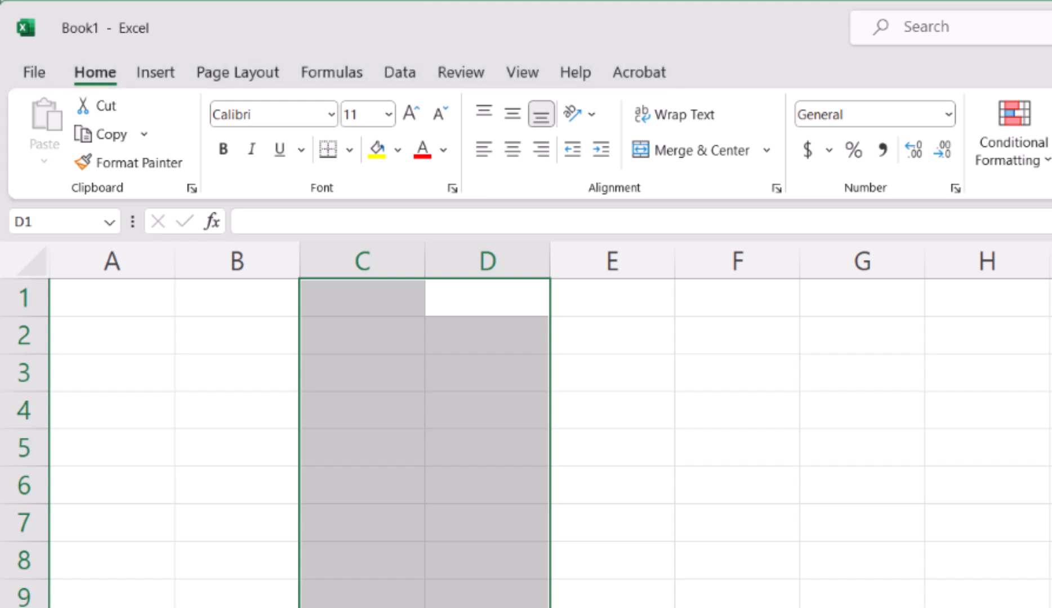
click(171, 79)
click(227, 81)
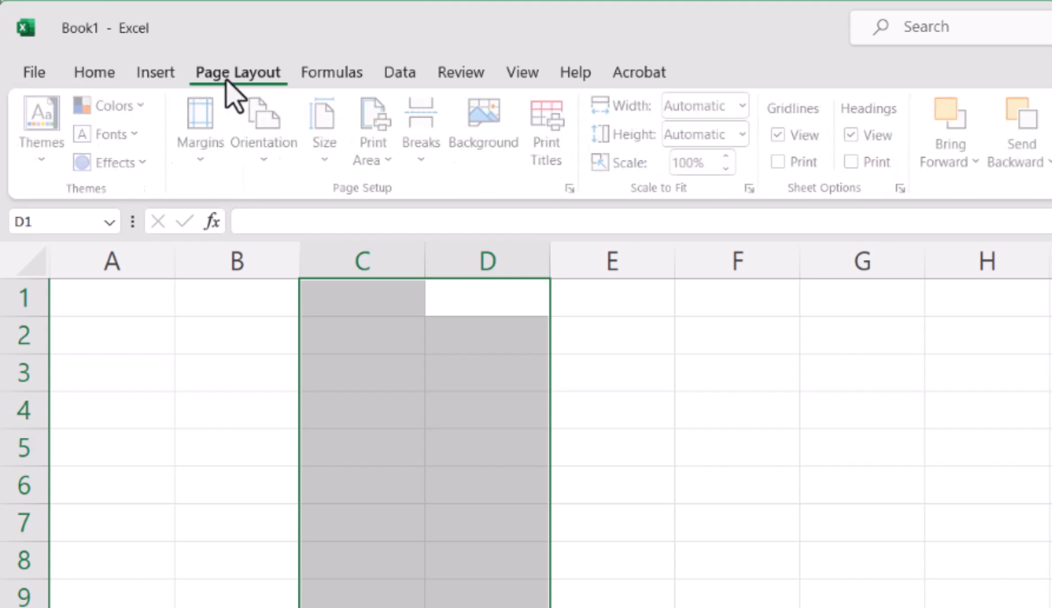
click(338, 77)
click(399, 76)
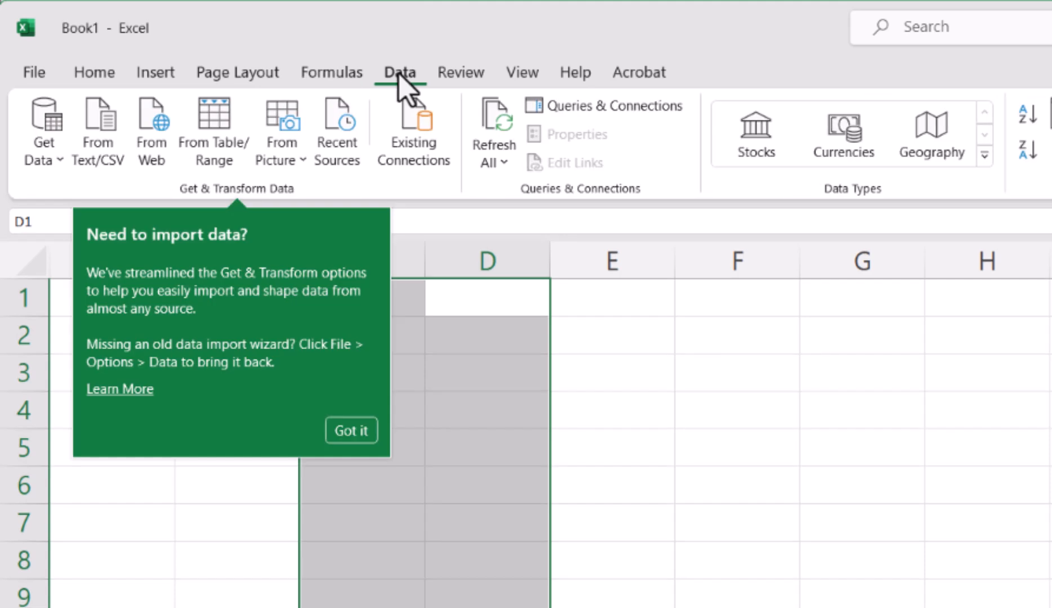
click(94, 72)
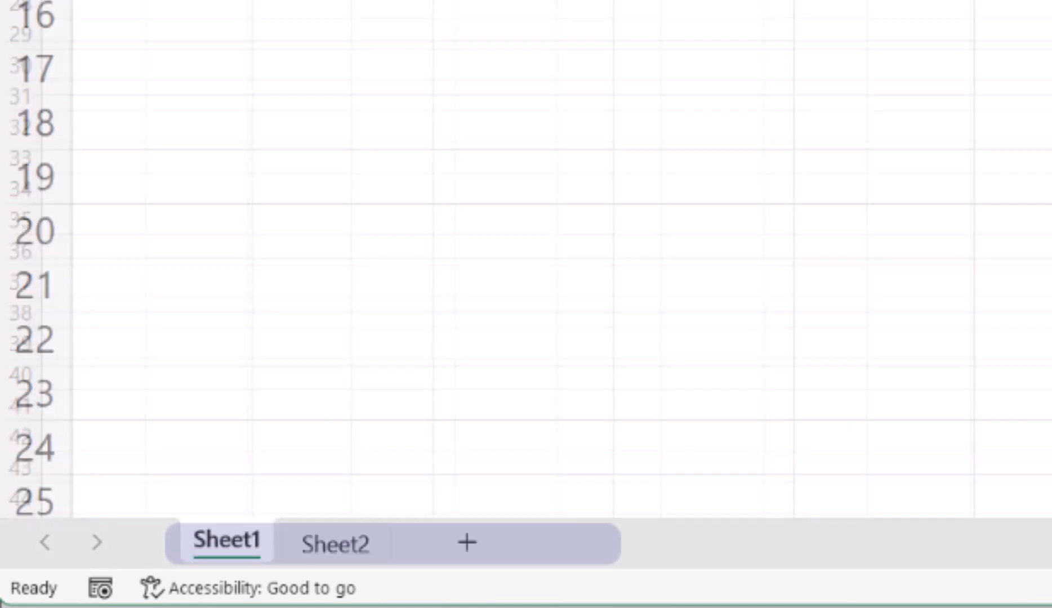
- Rename the first sheet as Worksheet 1
double_click(227, 540)
text(Work)
key(Return)
text(sheet 1)
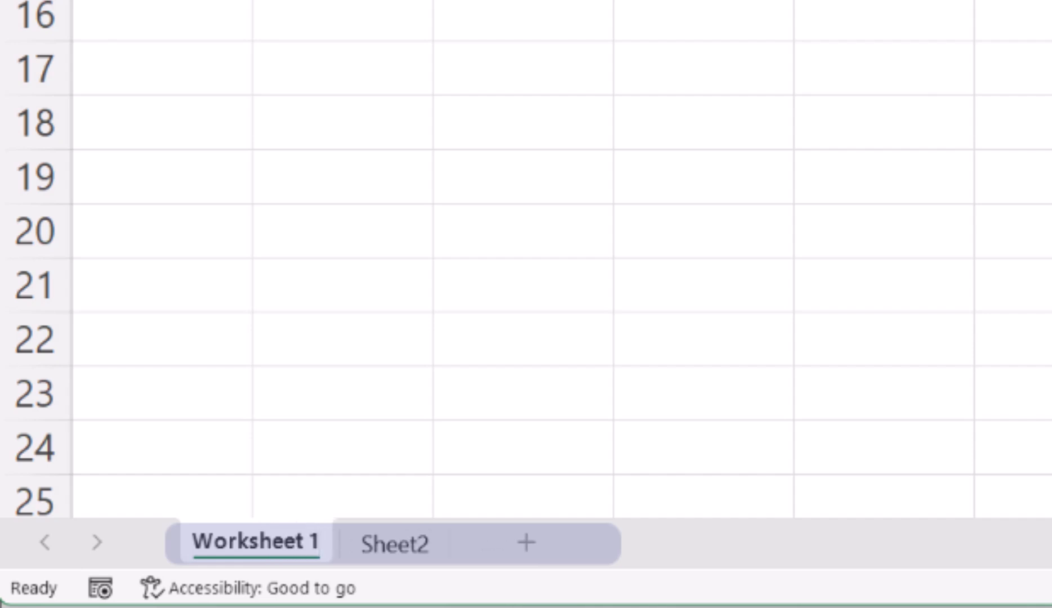
- Rename the second sheet as Worksheet 2
double_click(394, 543)
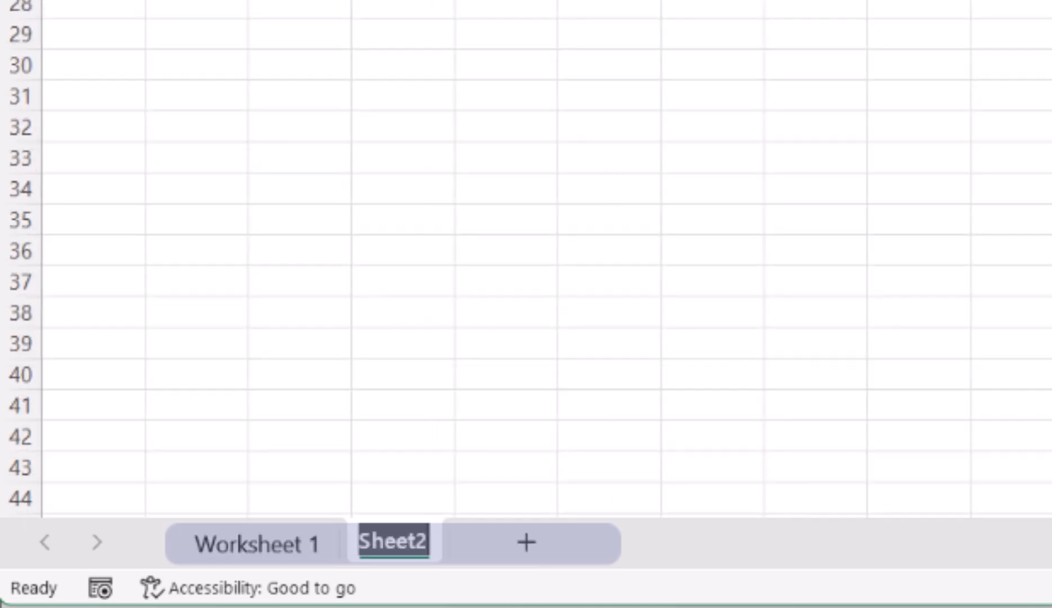
text(Worksheet 2)
key(Return)
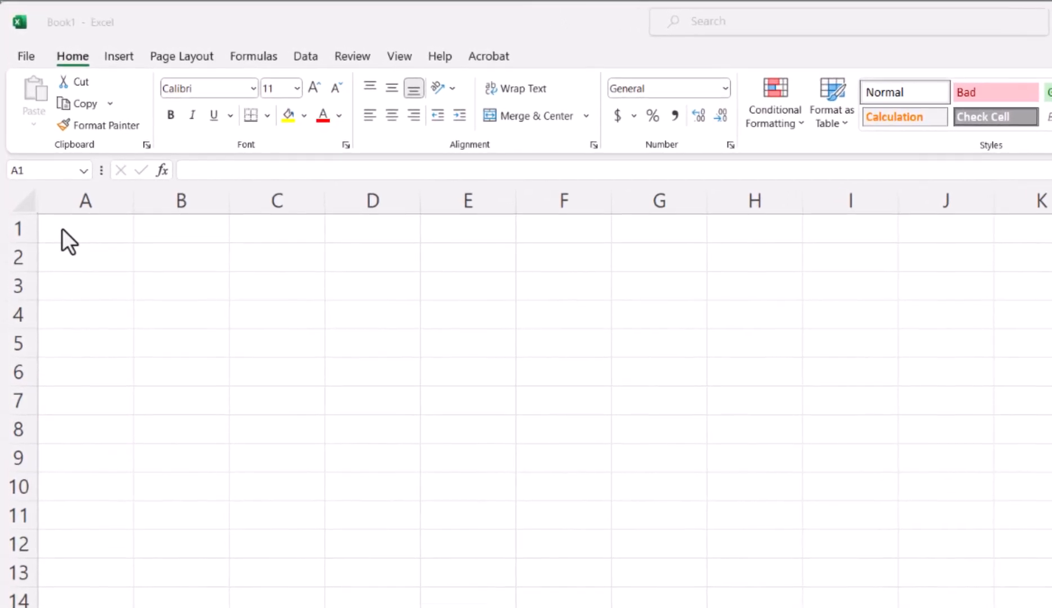
- Enter the numbers 7, 2, 3 and 1 down cells A1 to A4
click(55, 206)
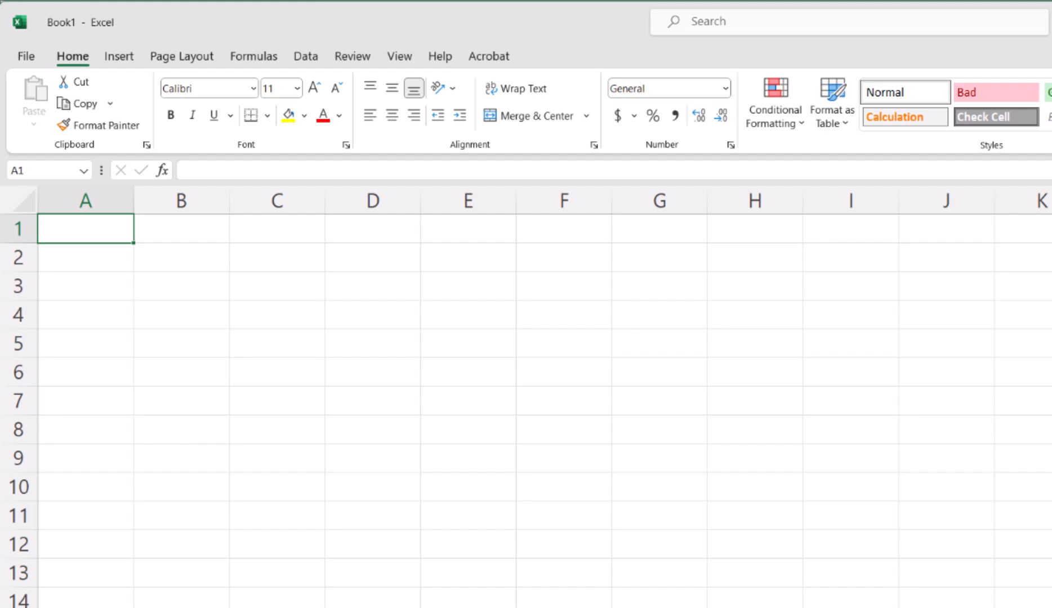
text(7)
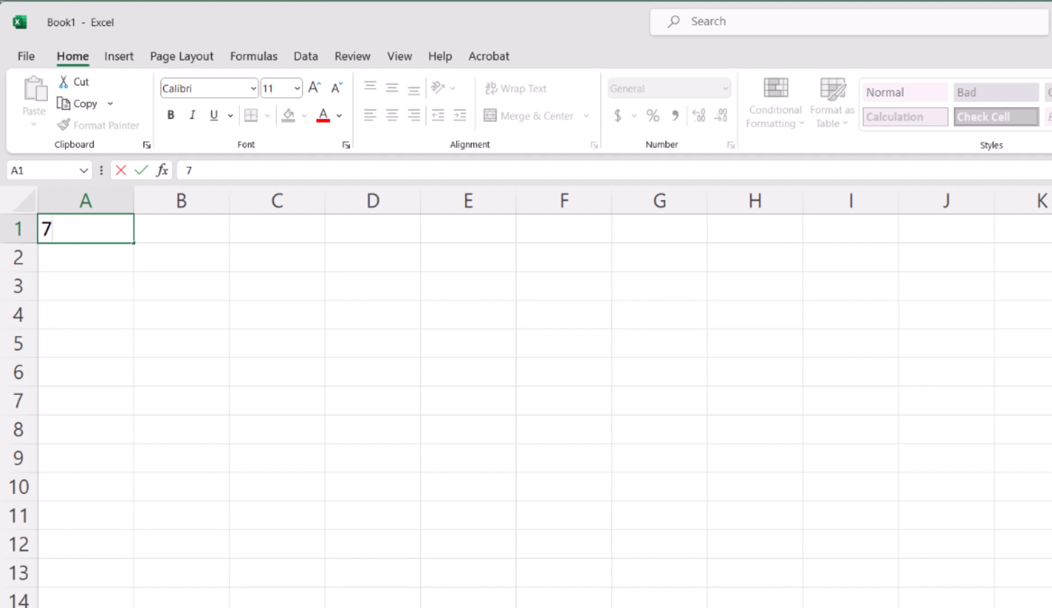
key(Return)
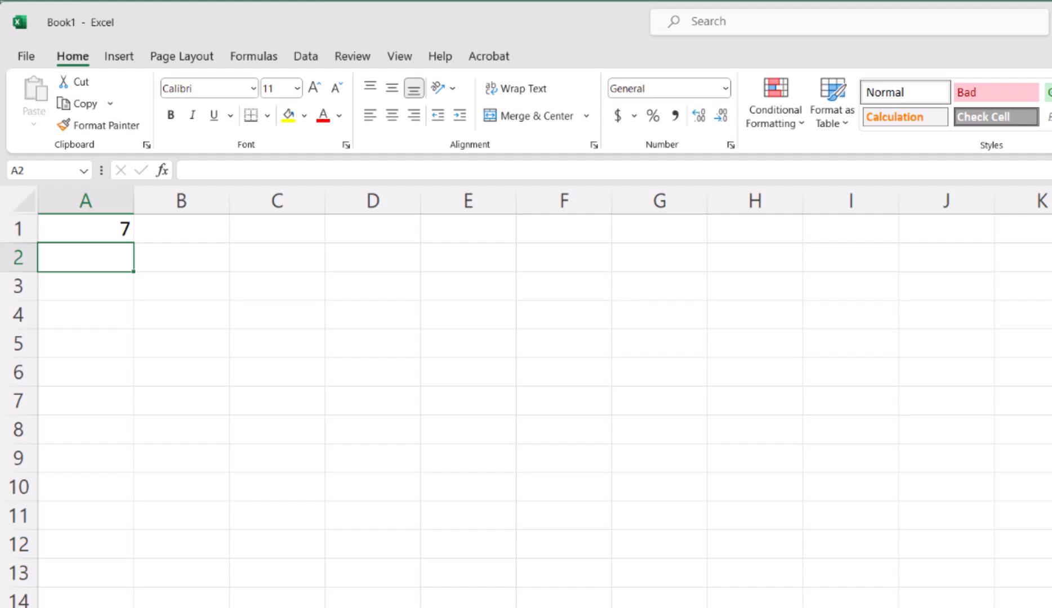
text(2)
key(Return)
text(3)
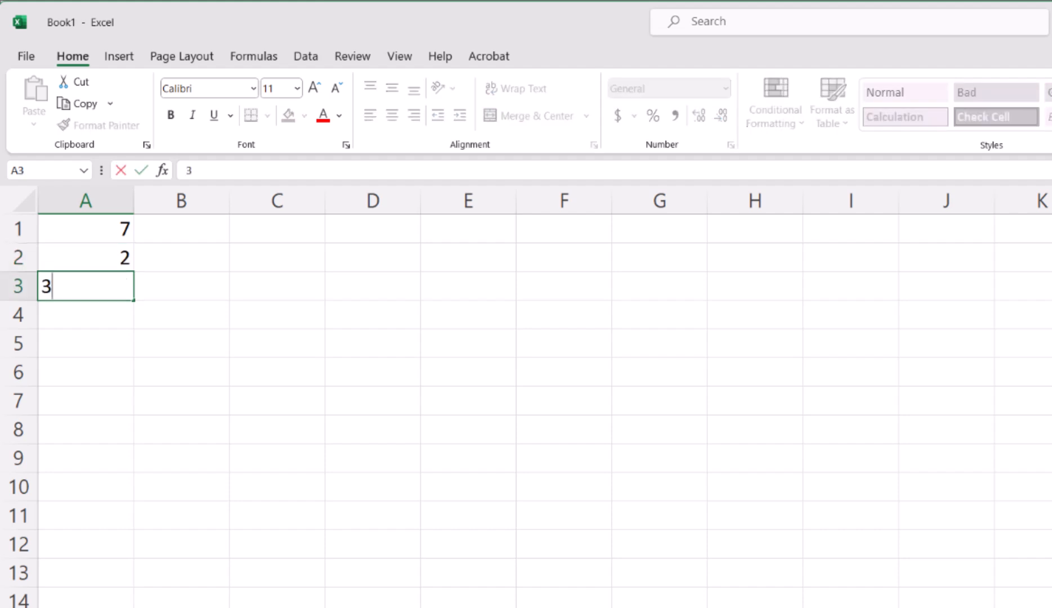
key(Return)
text(1)
key(Return)
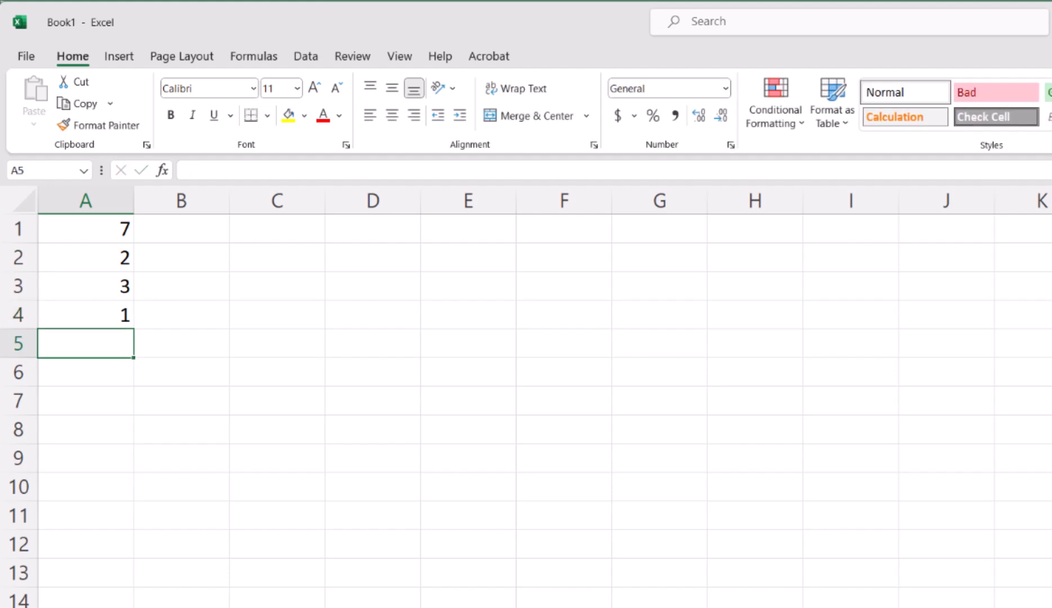
- Enter the numbers 2, 3, 9 and 2 across cells C1 to F1
click(276, 229)
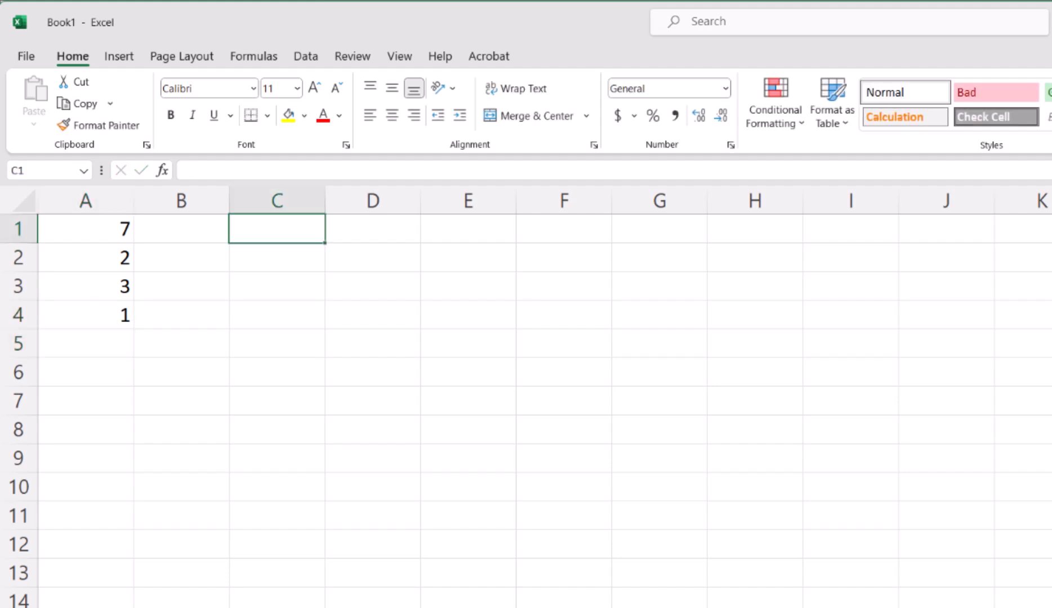
text(2)
key(Tab)
text(3)
key(Tab)
text(9)
key(Tab)
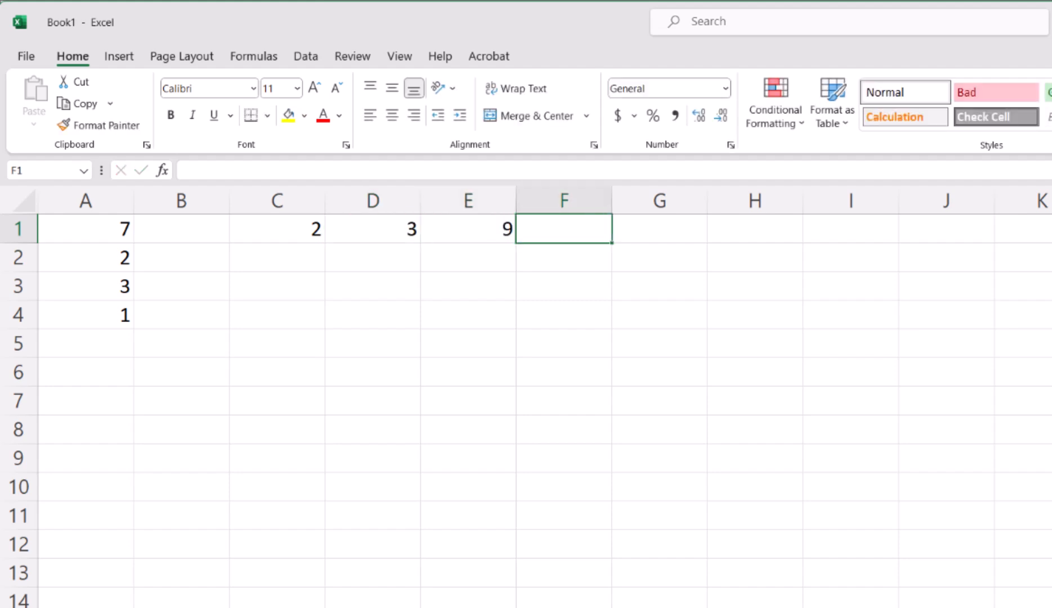
text(2)
key(Tab)
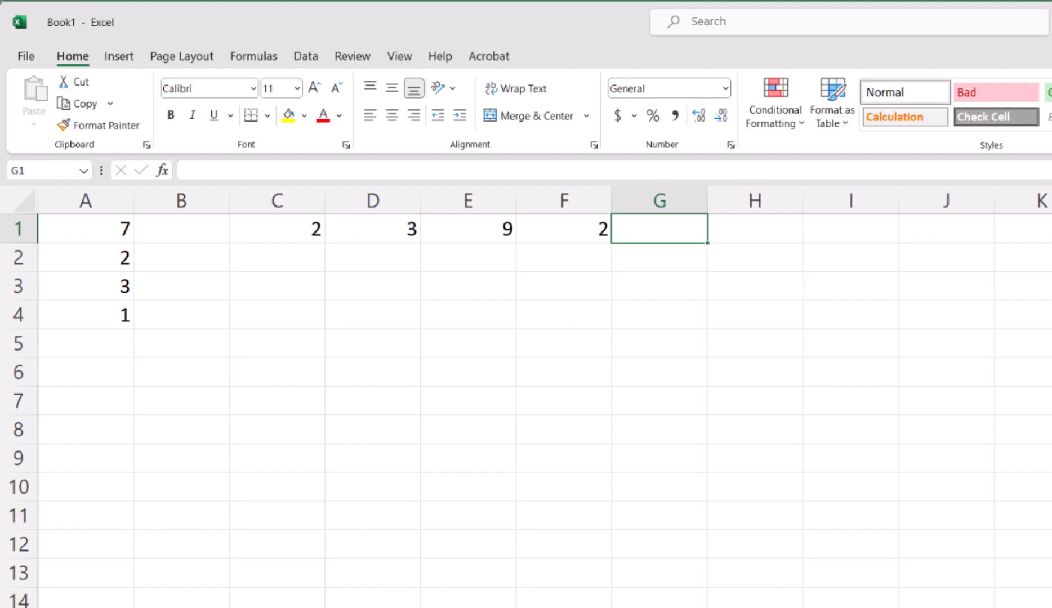
- Edit cell C1 to 4 and cell D1 to 6
double_click(277, 228)
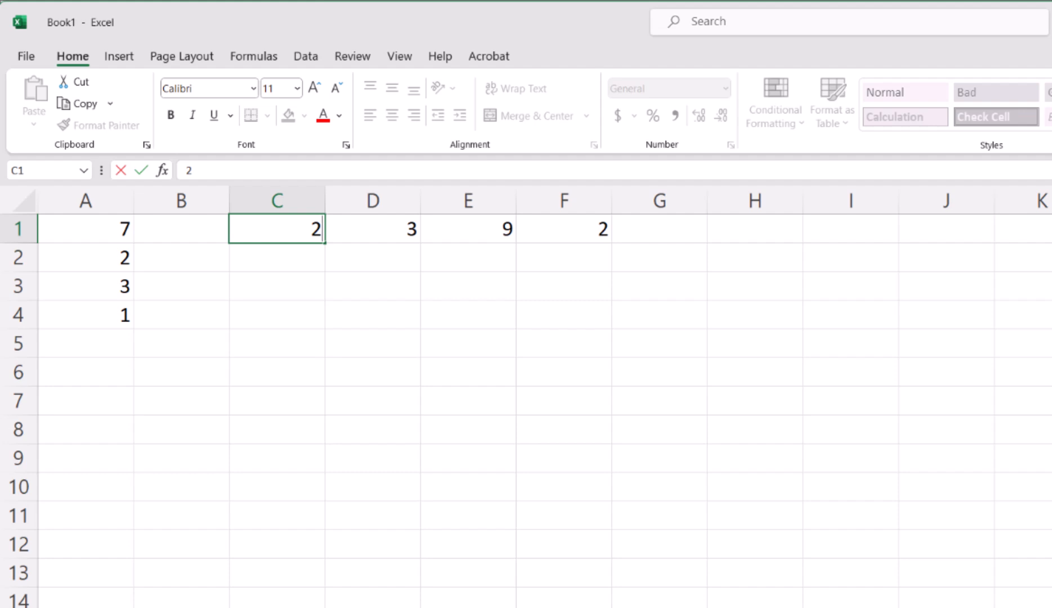
key(BackSpace)
text(4)
key(Return)
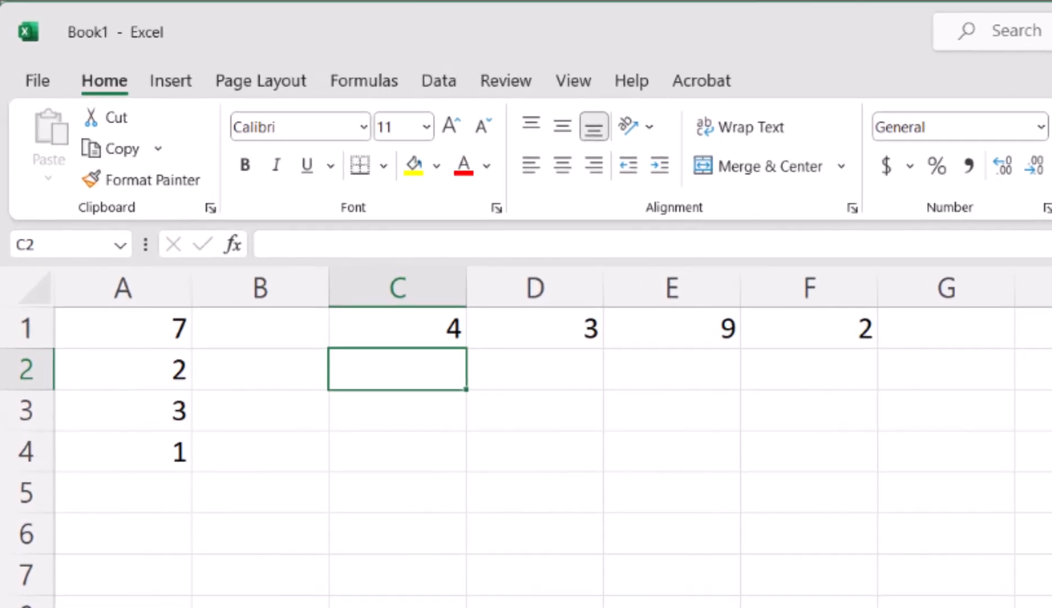
click(535, 328)
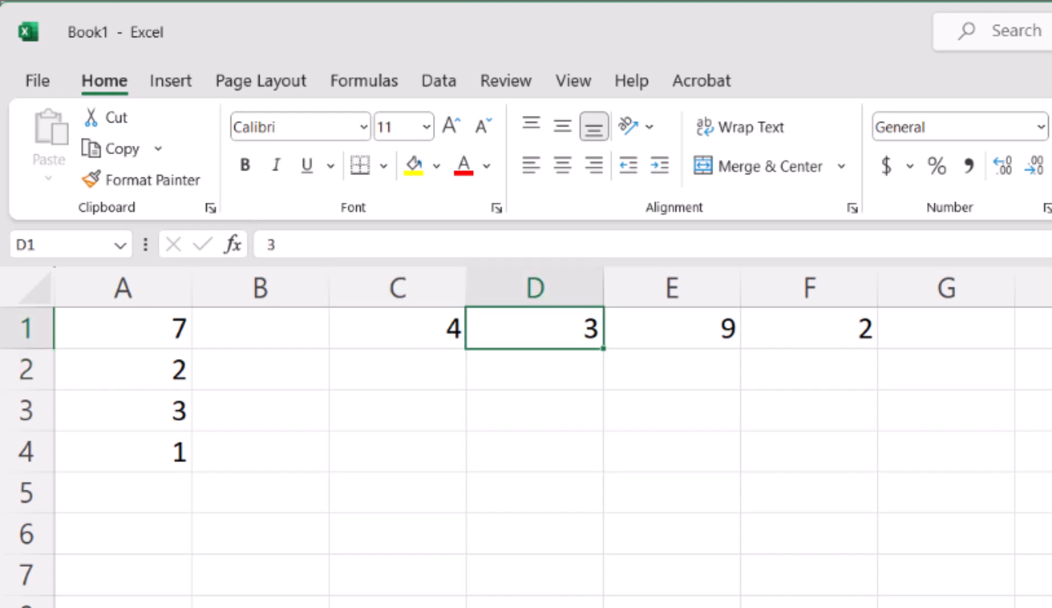
double_click(271, 245)
text(6)
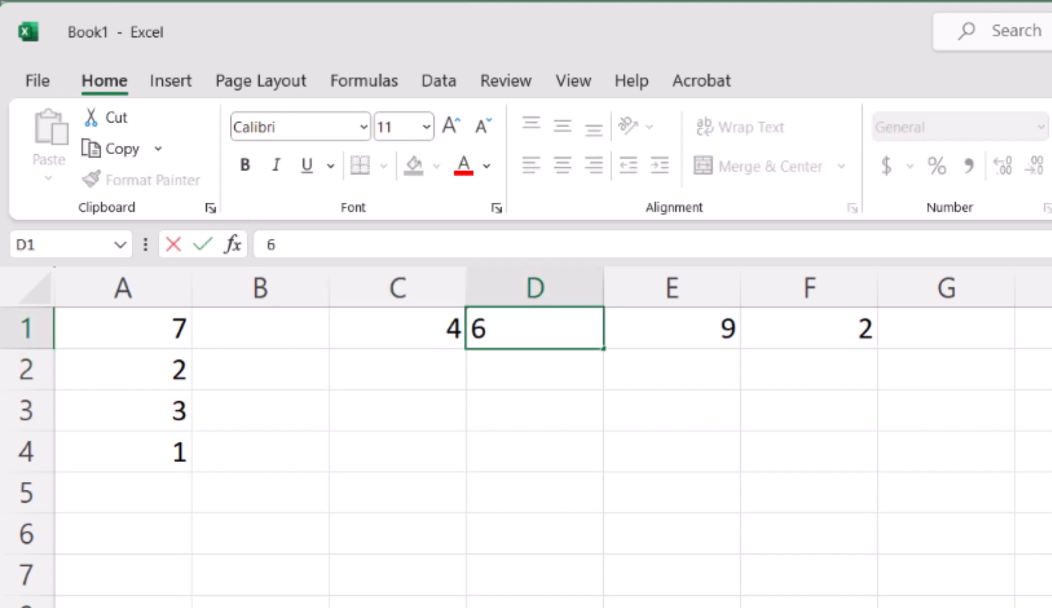
key(Return)
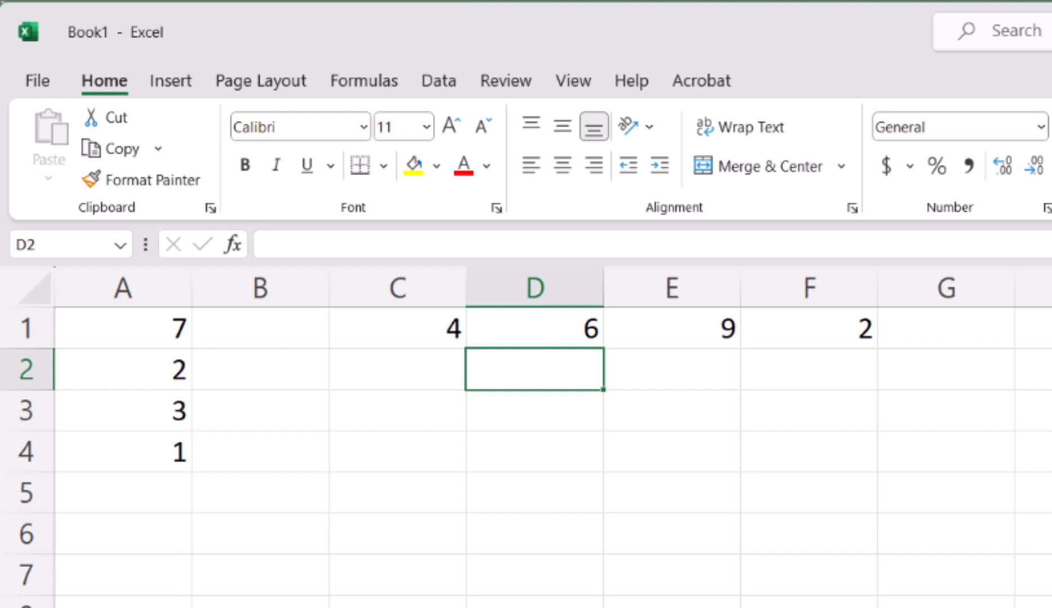
- Copy the values in C1:F1 and paste them starting at cell C2
drag(397, 328, 809, 328)
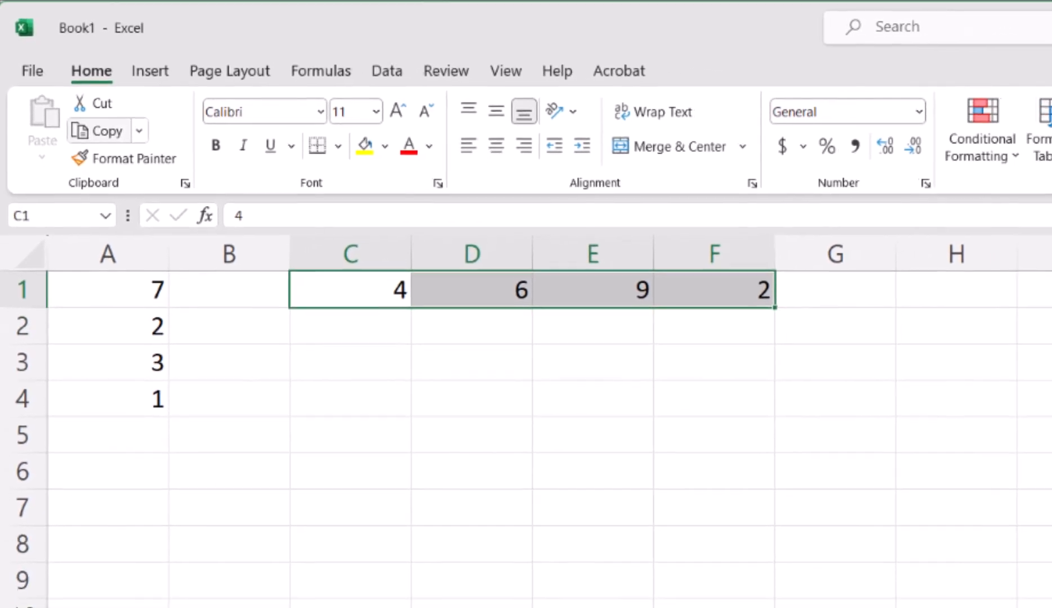
key(ctrl+c)
click(320, 330)
key(ctrl+v)
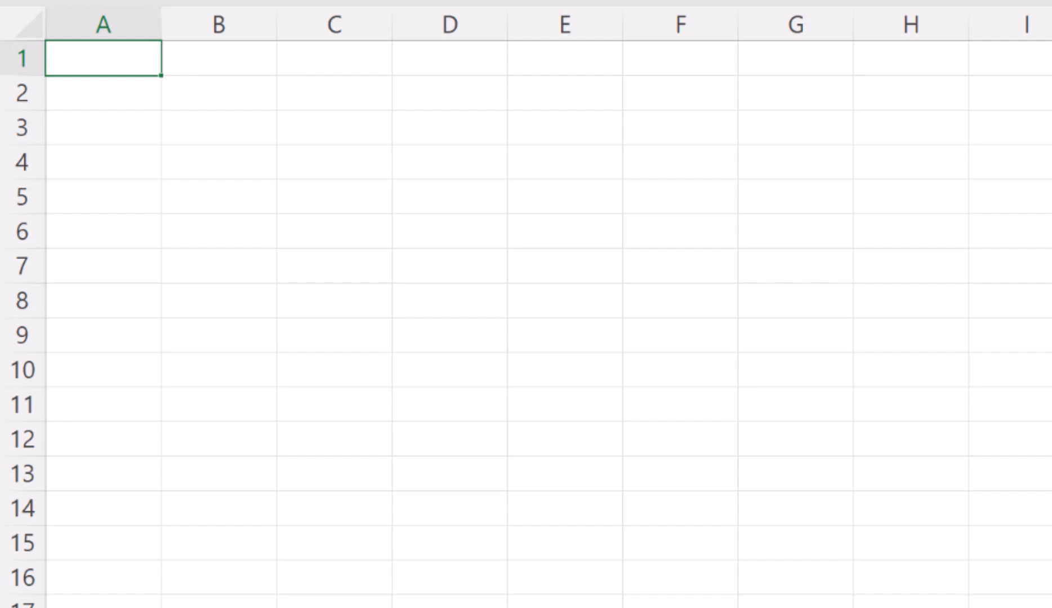
- On a blank sheet, enter 2, 4, 6 and 8 down cells A1 to A4 and select down column A to row 12
text(2)
key(Return)
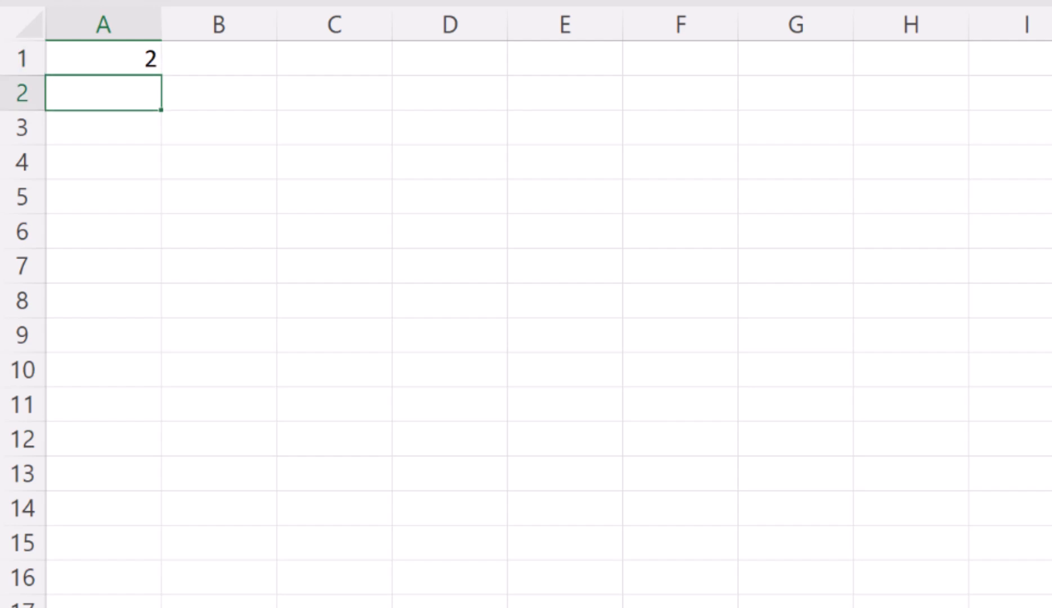
text(4)
key(Return)
text(6)
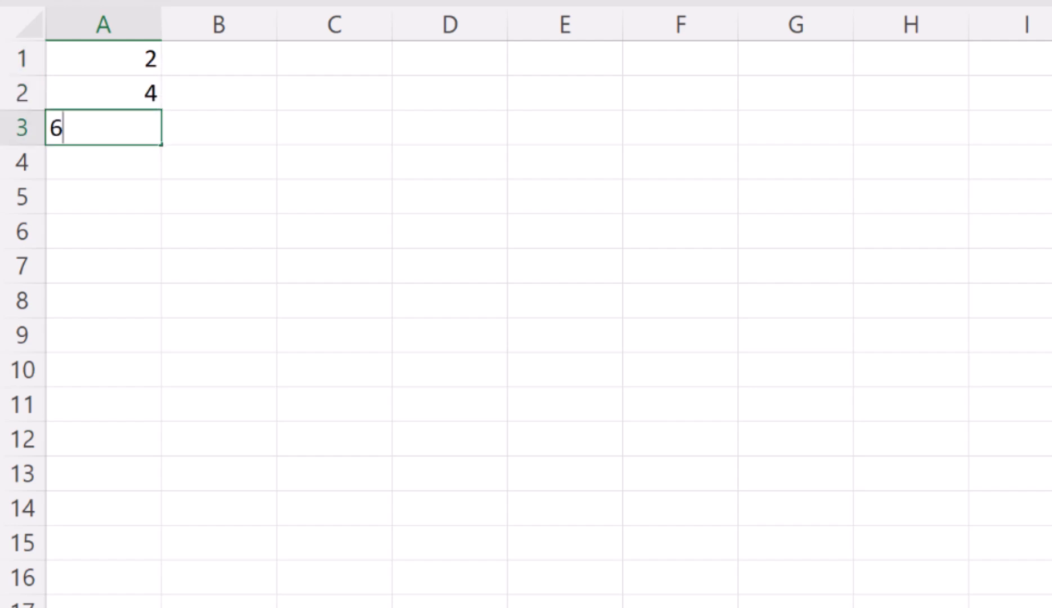
key(Return)
text(8)
drag(103, 58, 136, 463)
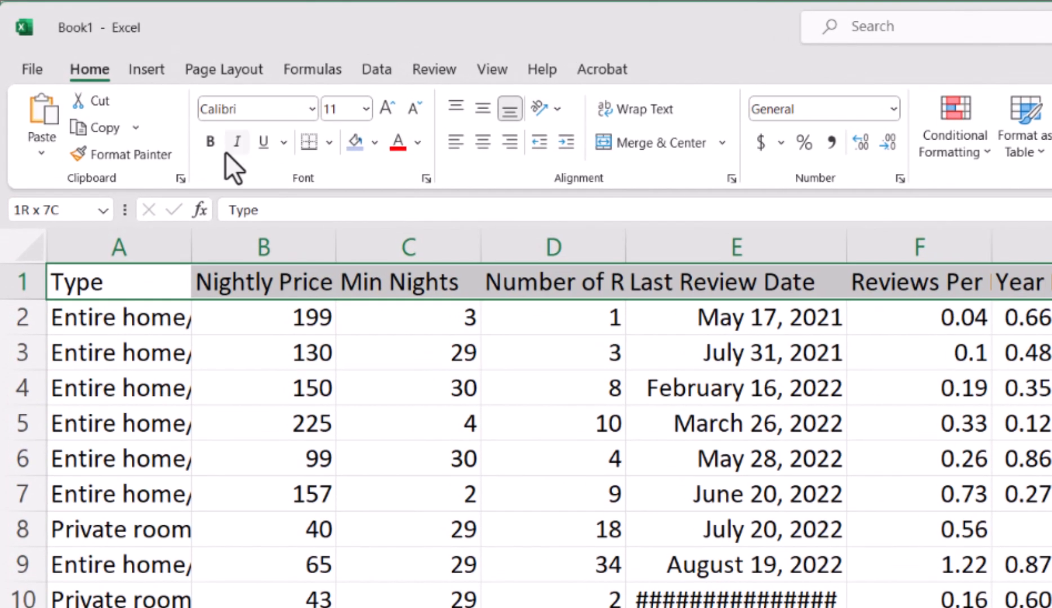
- Make the header row bold and fill it with a light blue shade
click(182, 122)
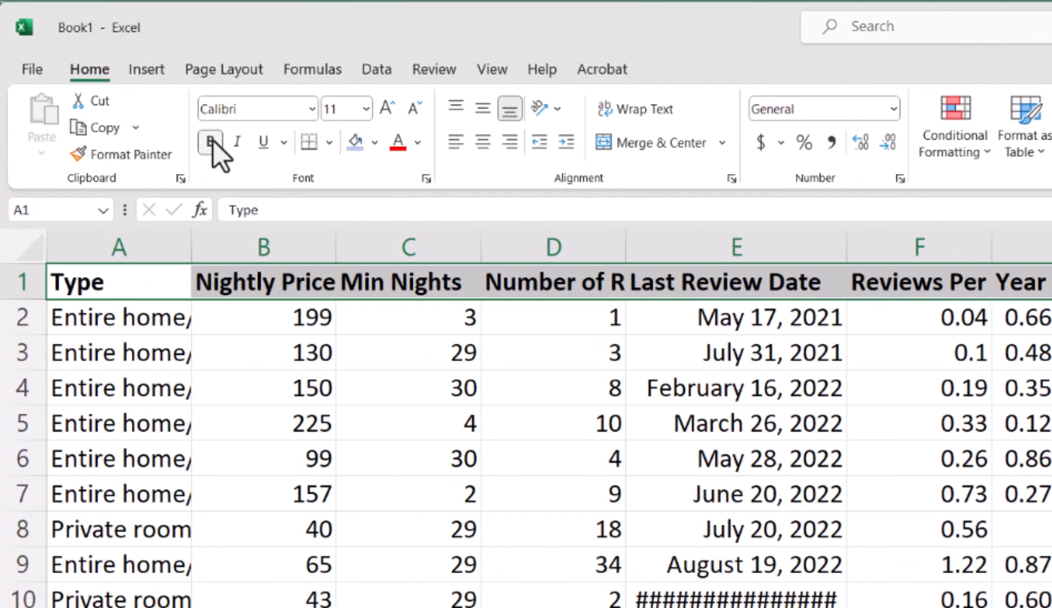
click(375, 142)
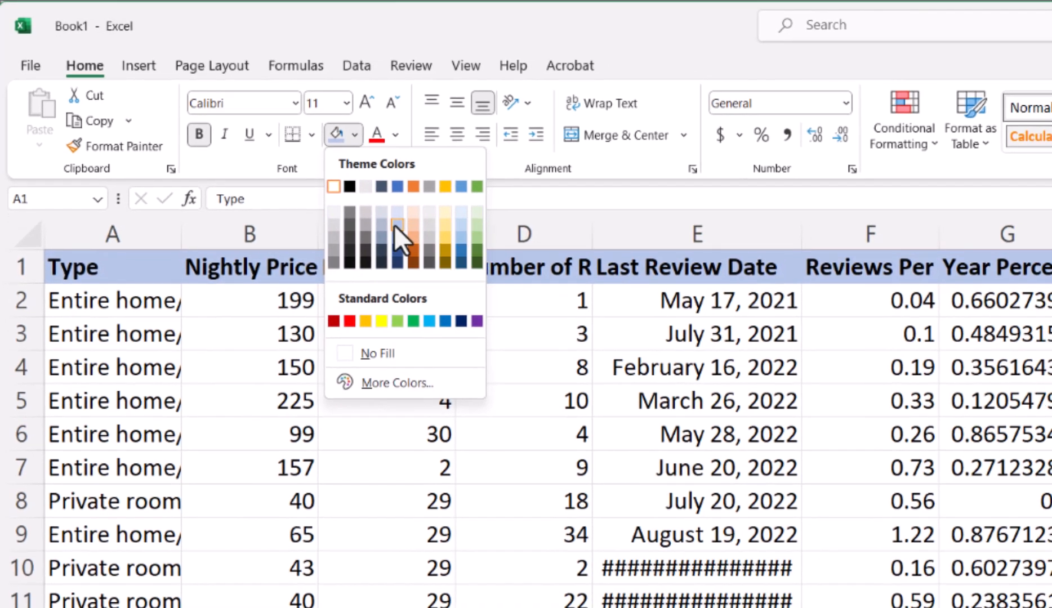
click(403, 236)
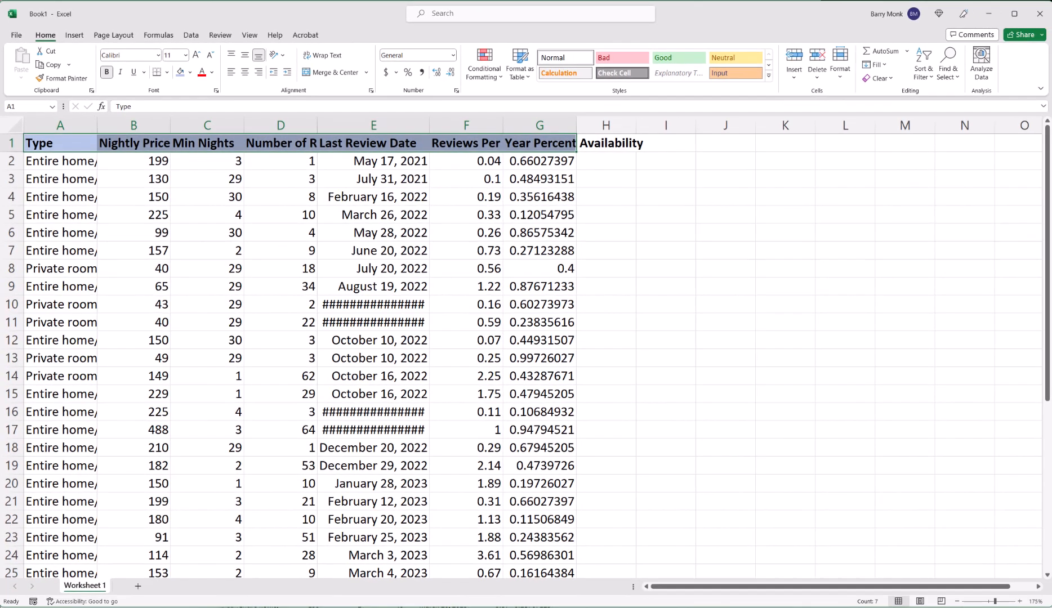
- AutoFit the widths of columns A through G
click(61, 161)
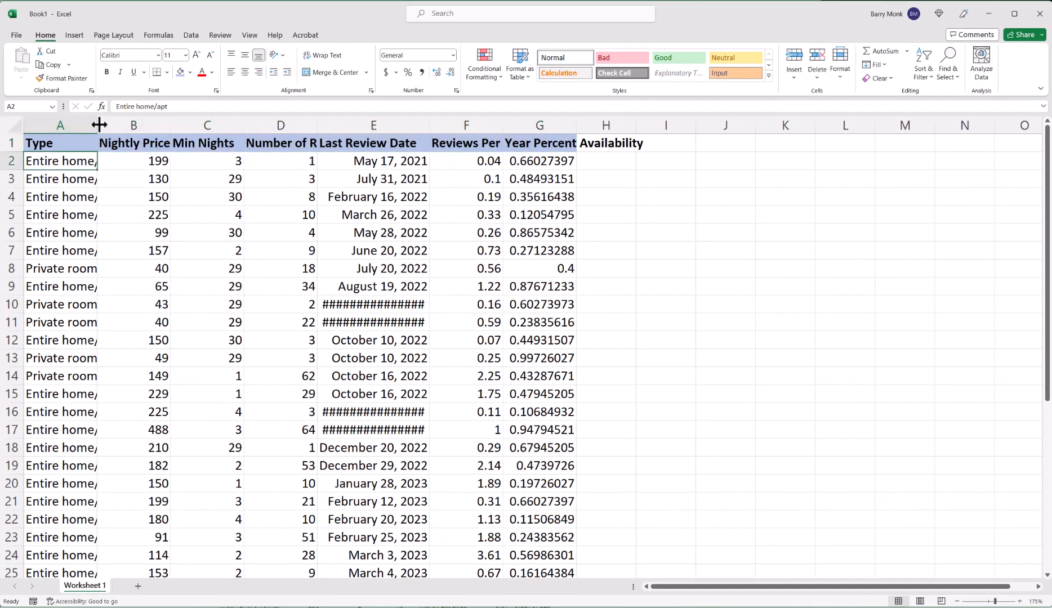
drag(99, 125, 587, 125)
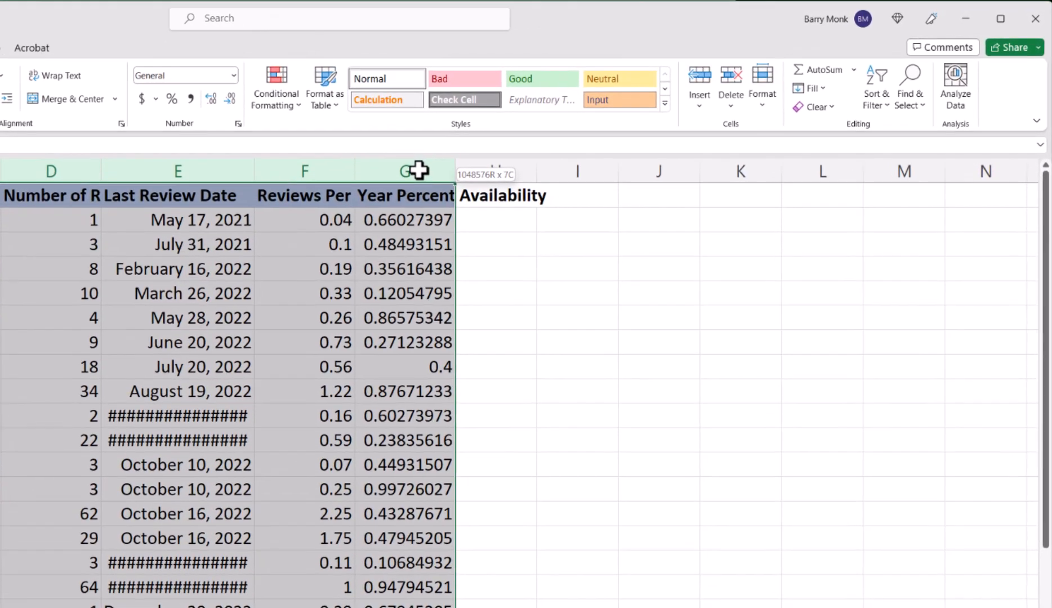
click(762, 93)
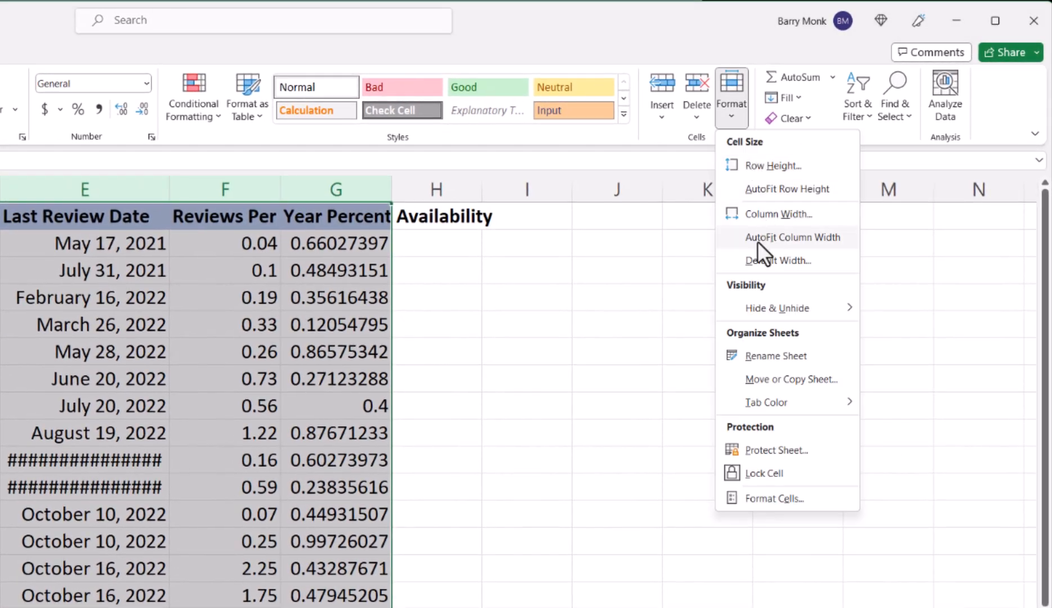
click(786, 218)
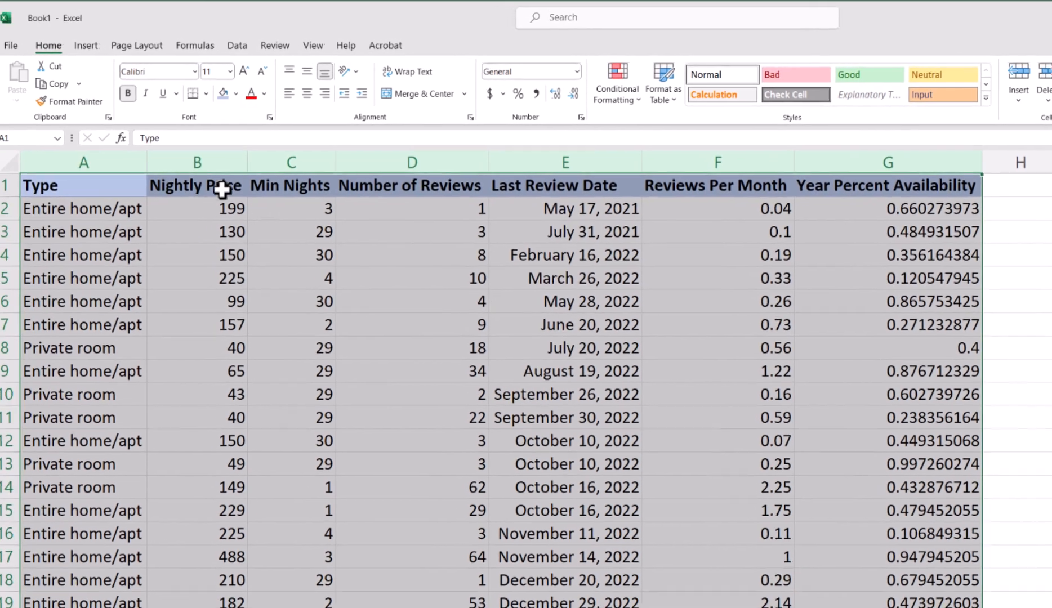
- Center the table's contents and apply All Borders to the whole table
click(316, 94)
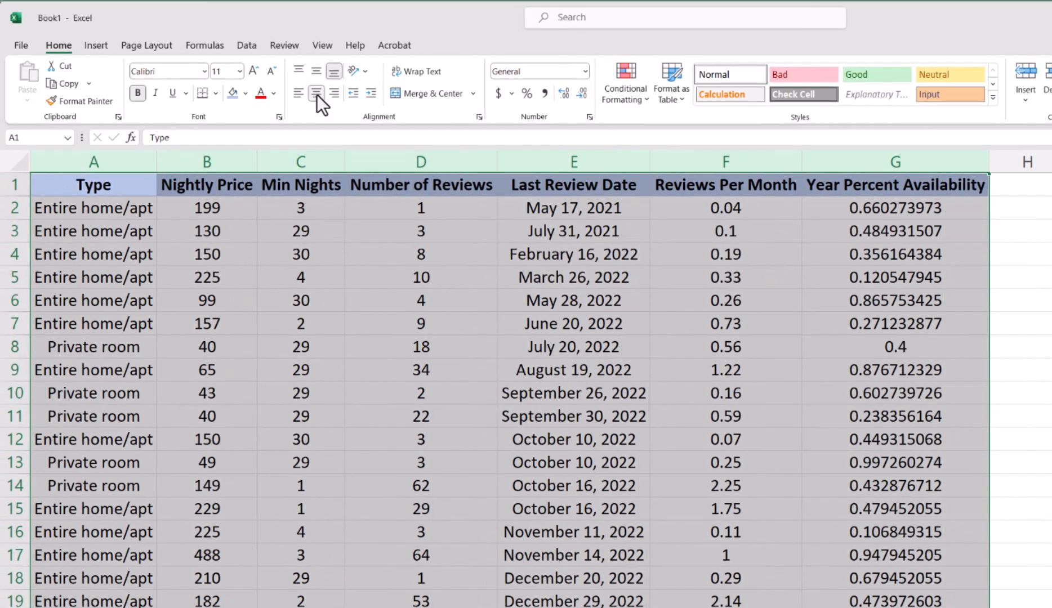
click(214, 94)
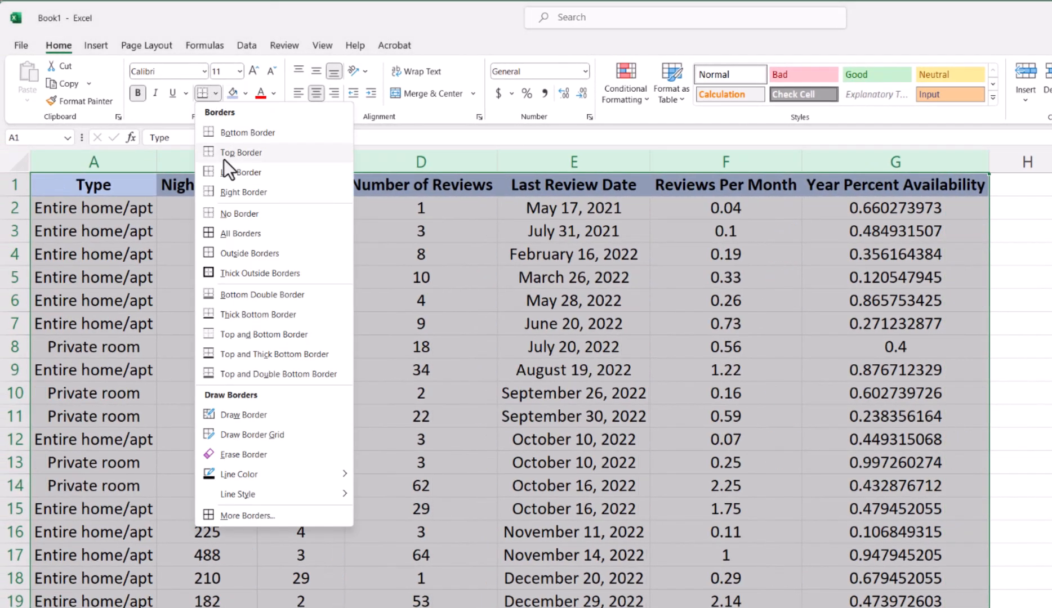
click(223, 232)
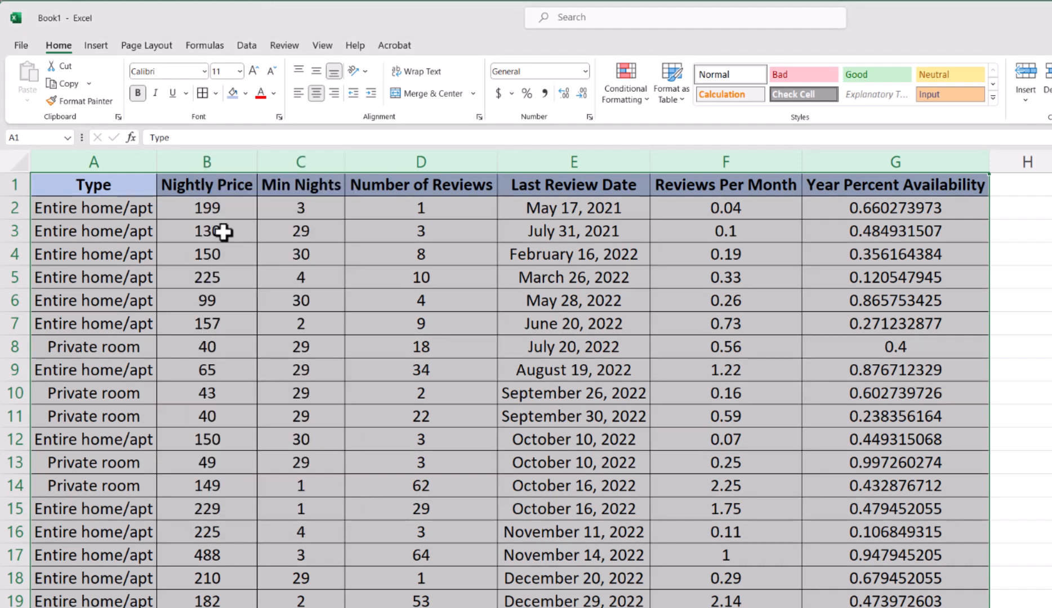
click(1027, 231)
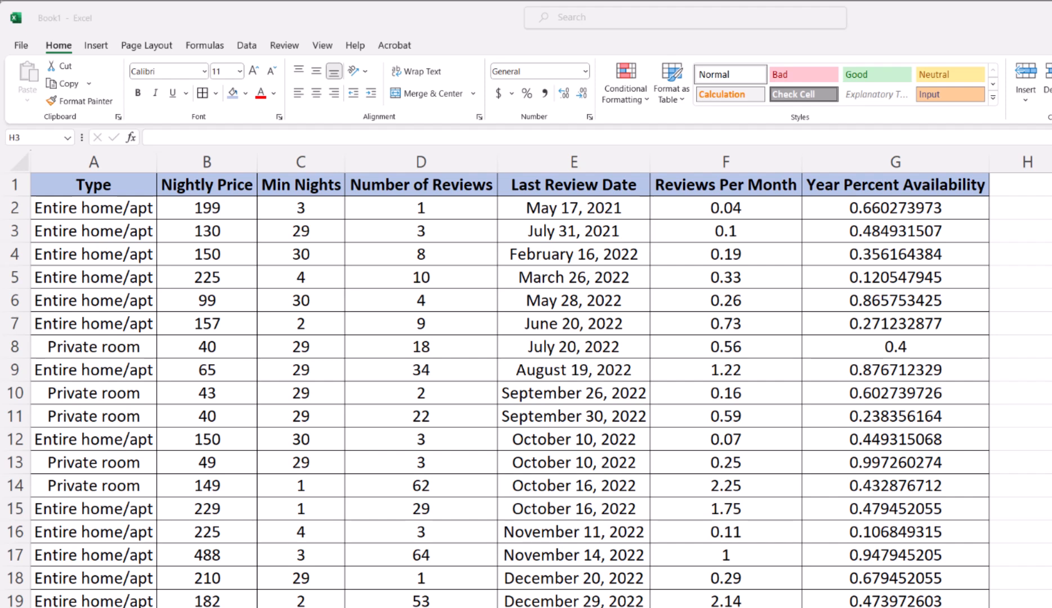
- Format the Nightly Price column B as Currency
click(205, 159)
click(194, 157)
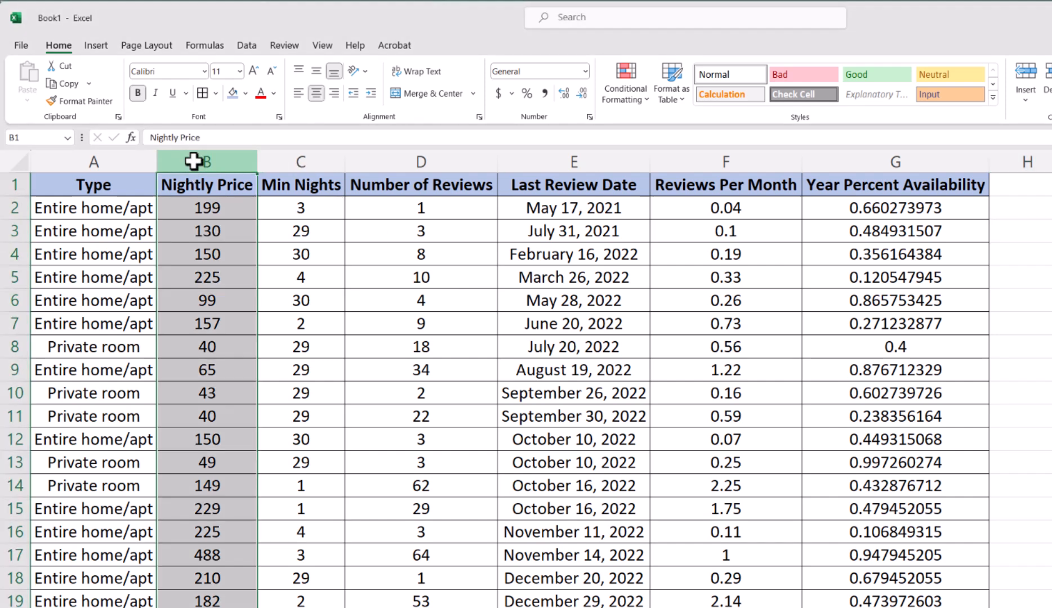
click(584, 72)
click(551, 163)
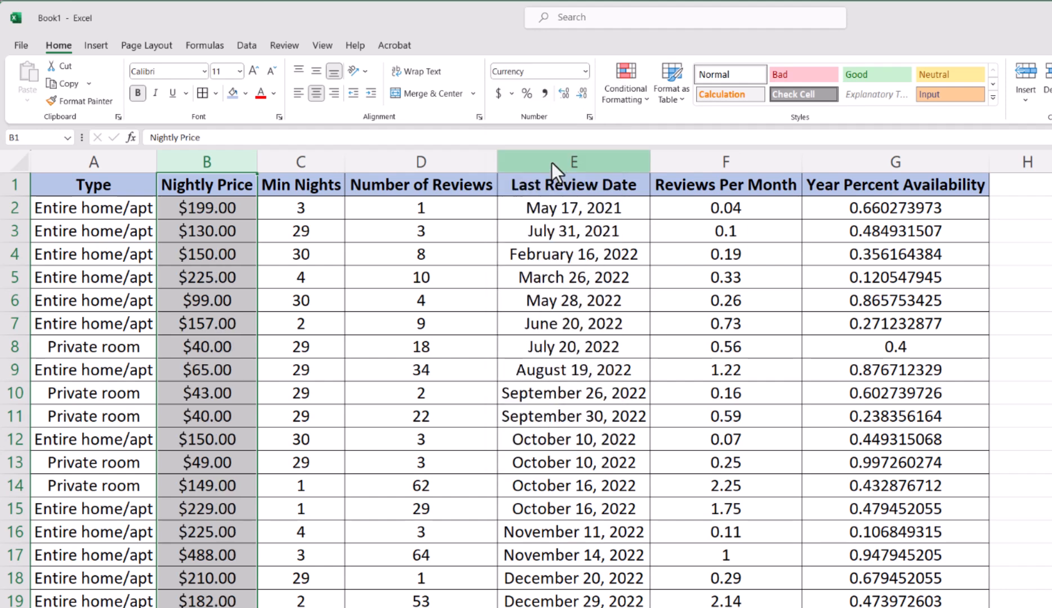
- Format the Last Review Date column E as Short Date
click(556, 152)
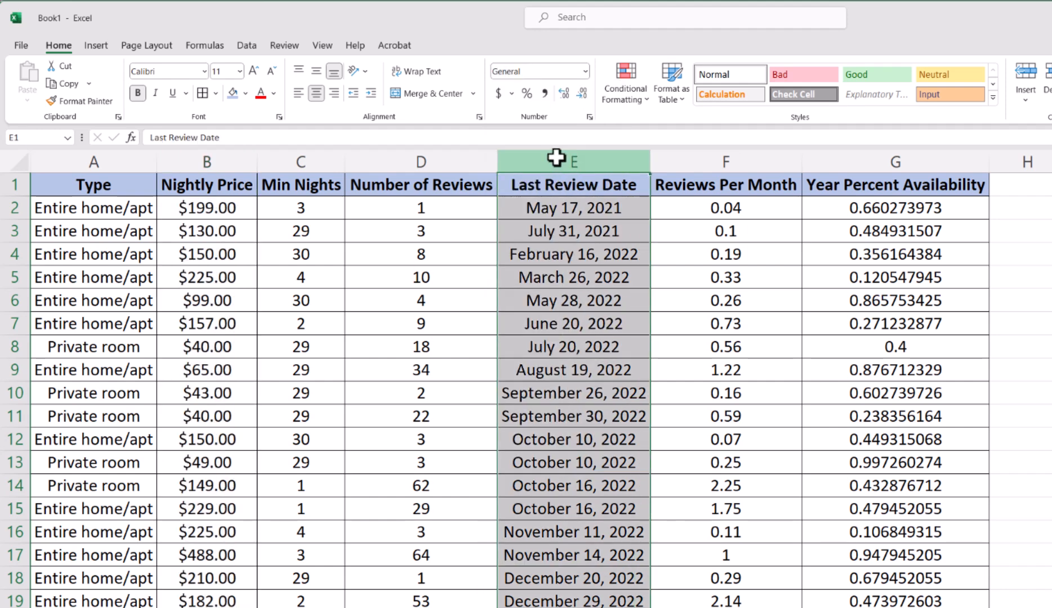
click(585, 71)
click(548, 225)
- Select the Reviews Per Month values F2 to F40 and decrease their decimals to one place
click(714, 208)
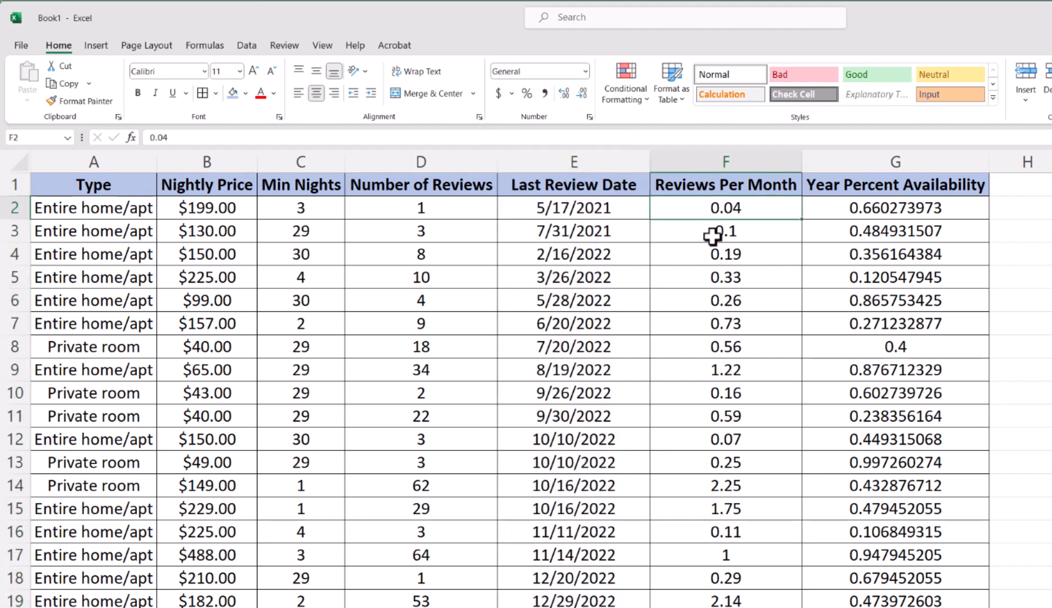
scroll(772, 538, down, 8)
shift+click(714, 534)
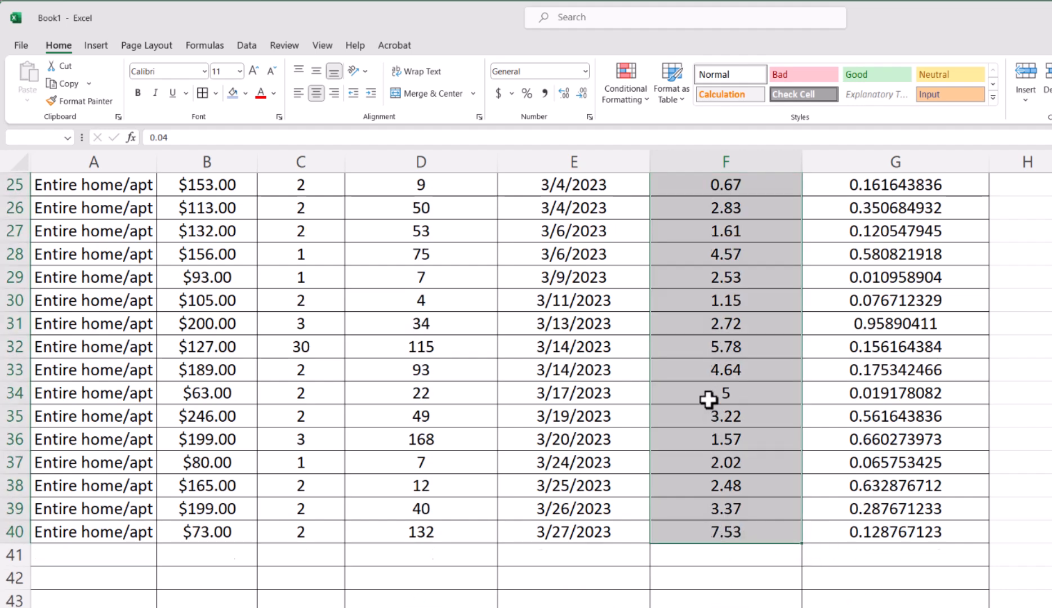
scroll(709, 406, up, 8)
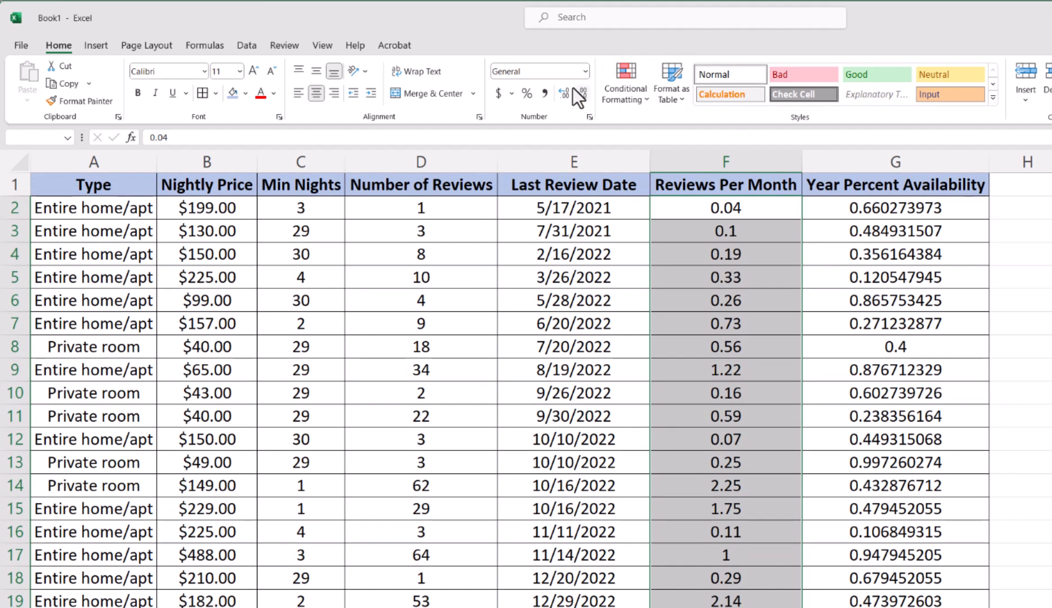
click(580, 93)
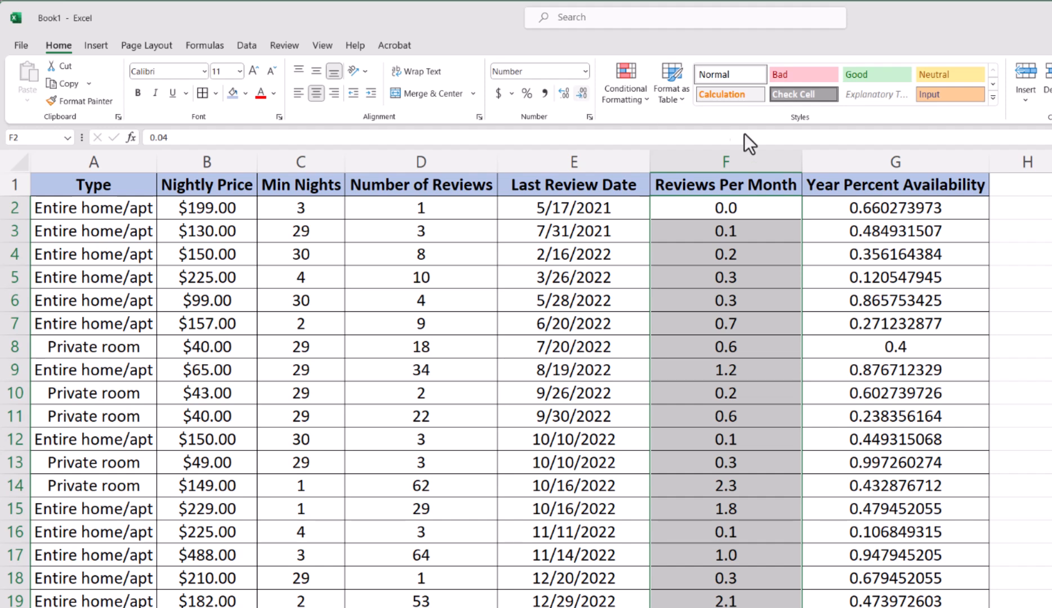
- Apply Percent Style to the Year Percent Availability column G
click(849, 152)
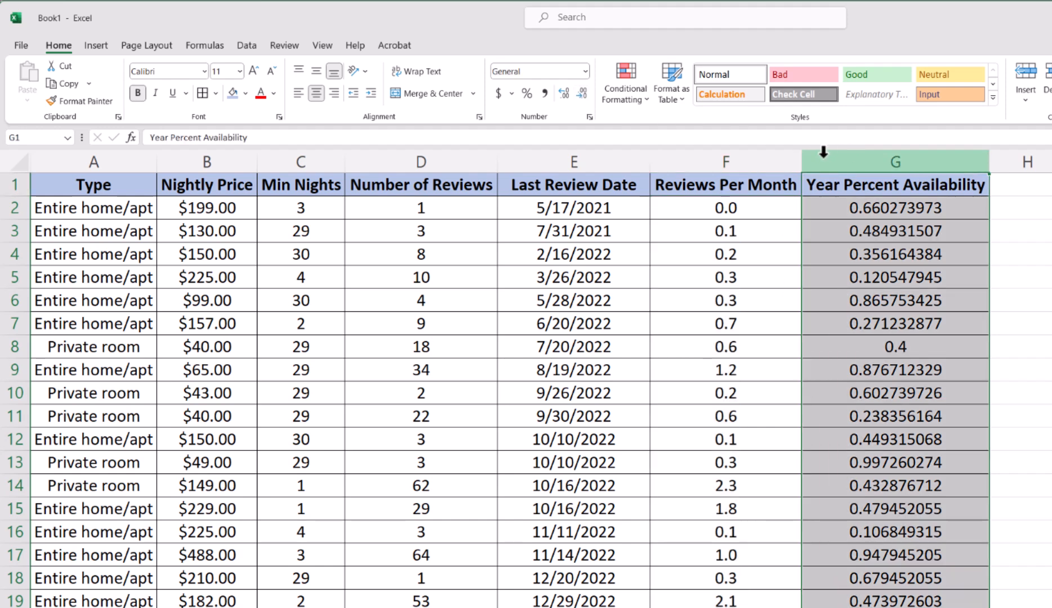
click(524, 94)
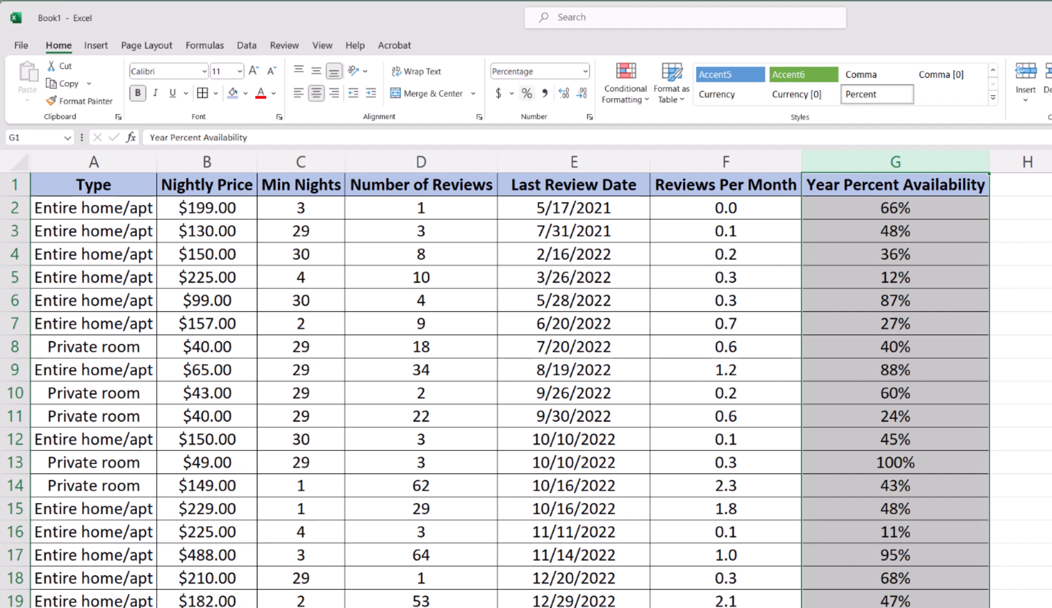